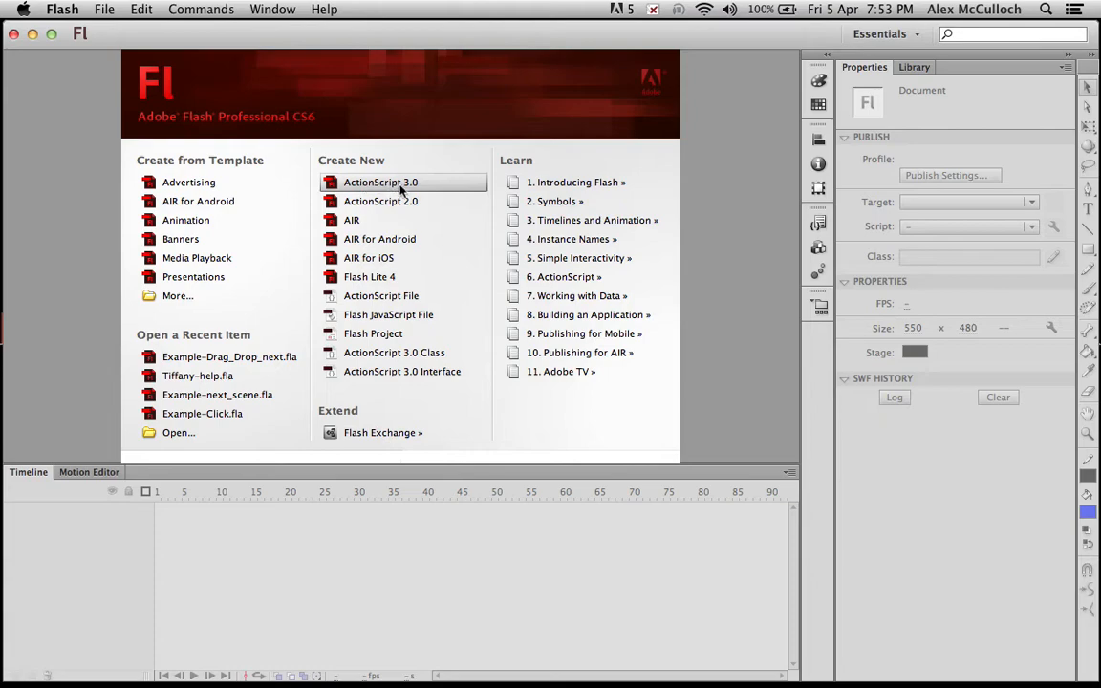
Step: Create an ActionScript 3.0 document and draw a blue rectangle about 135 by 79 px near the stage's upper-left corner
left_click(429, 189)
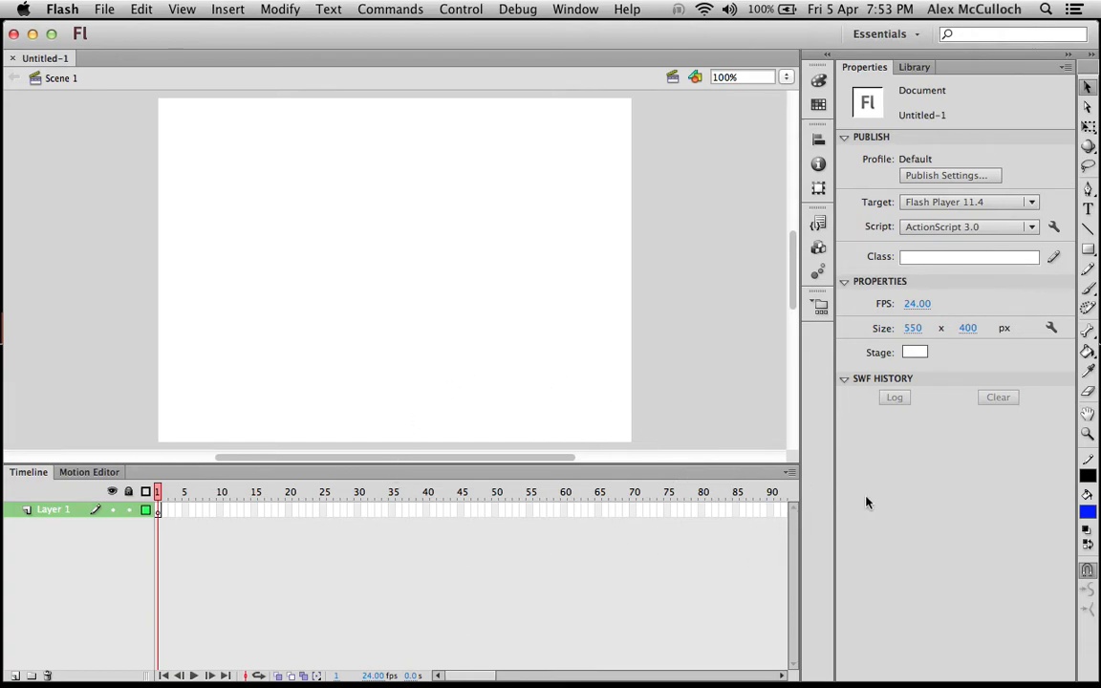
key("r")
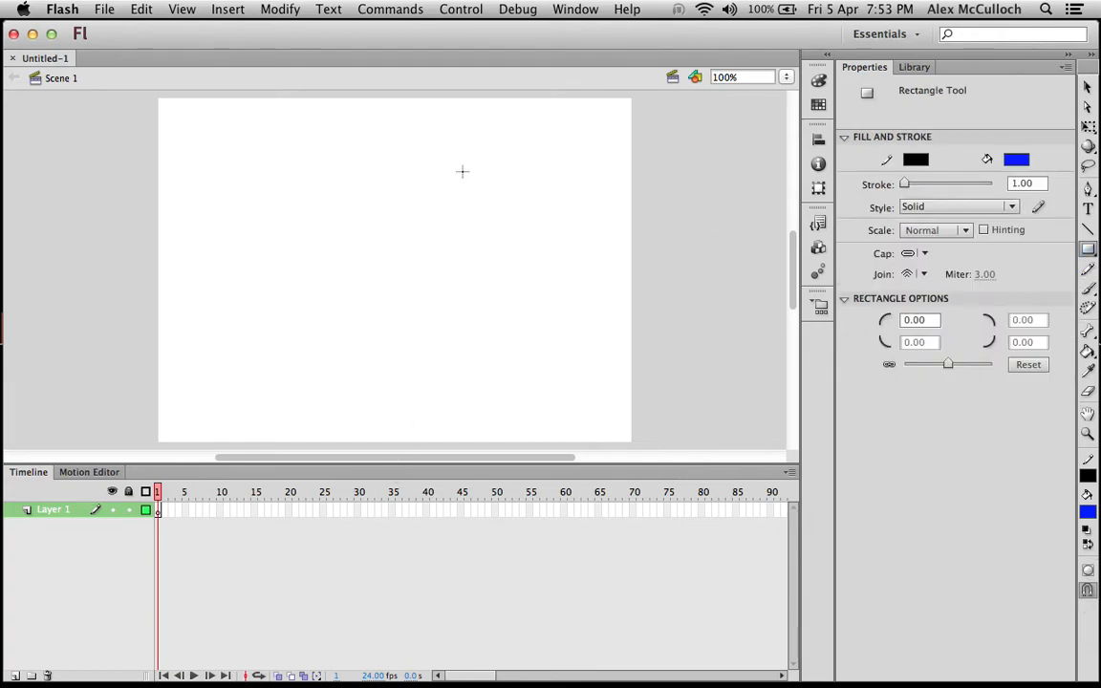
left_click_drag(188, 132, 305, 201)
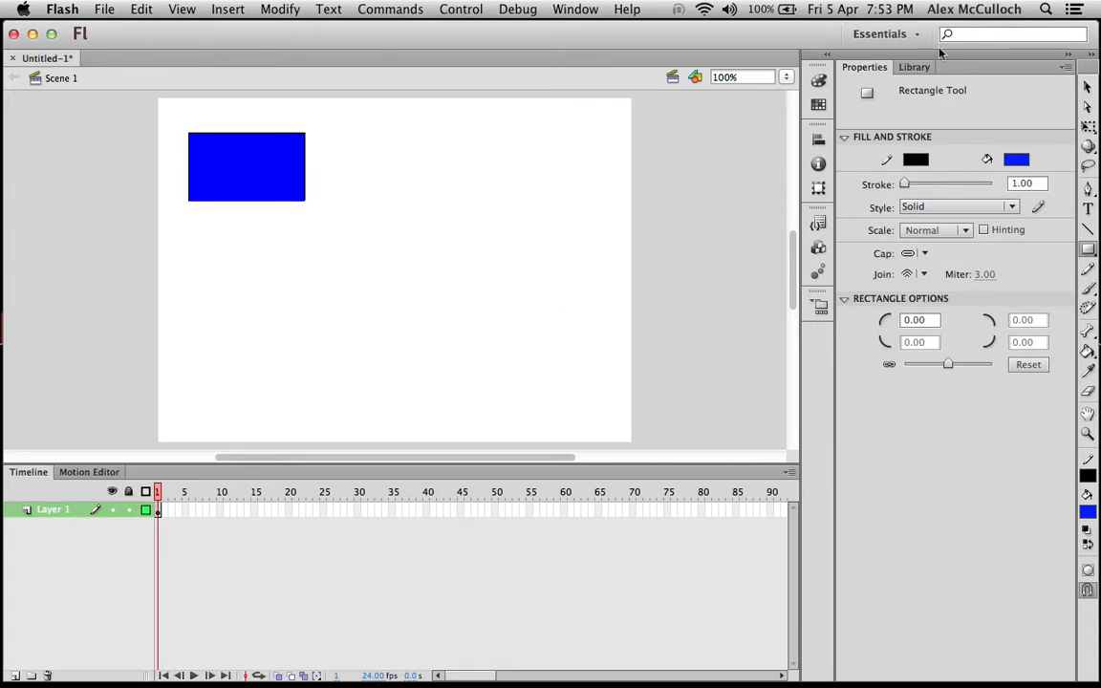
Step: Convert the whole rectangle, fill and stroke included, to a Graphic symbol named "rectangle"
key("v")
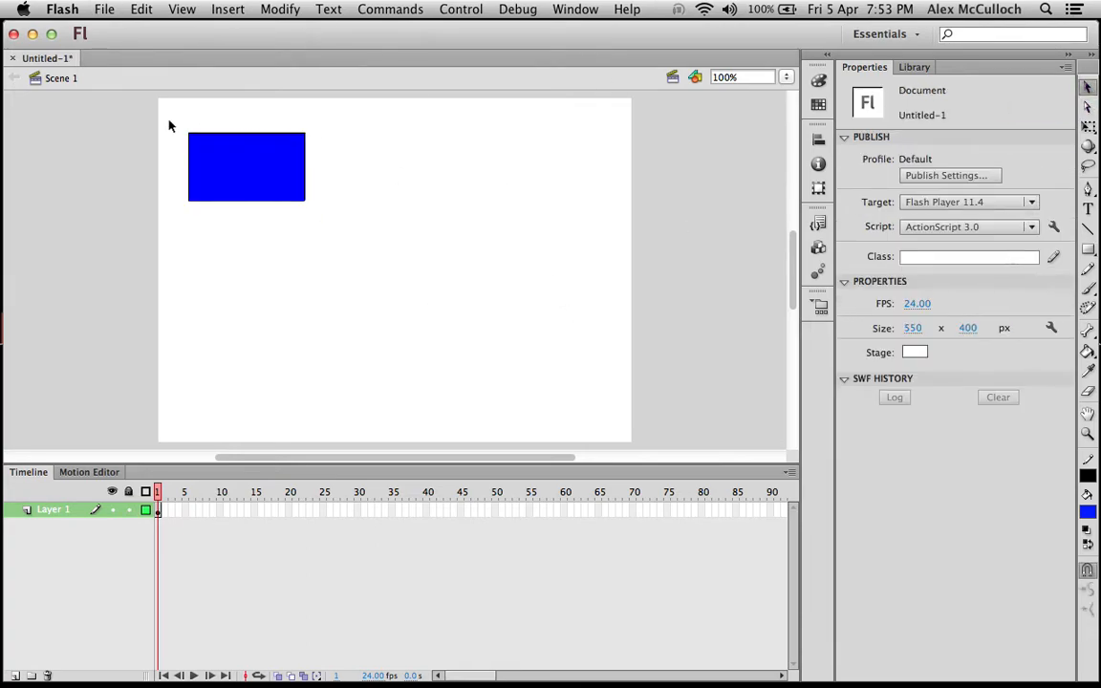
mouse_move(164, 121)
left_mouse_down()
mouse_move(263, 208)
mouse_move(346, 250)
left_mouse_up()
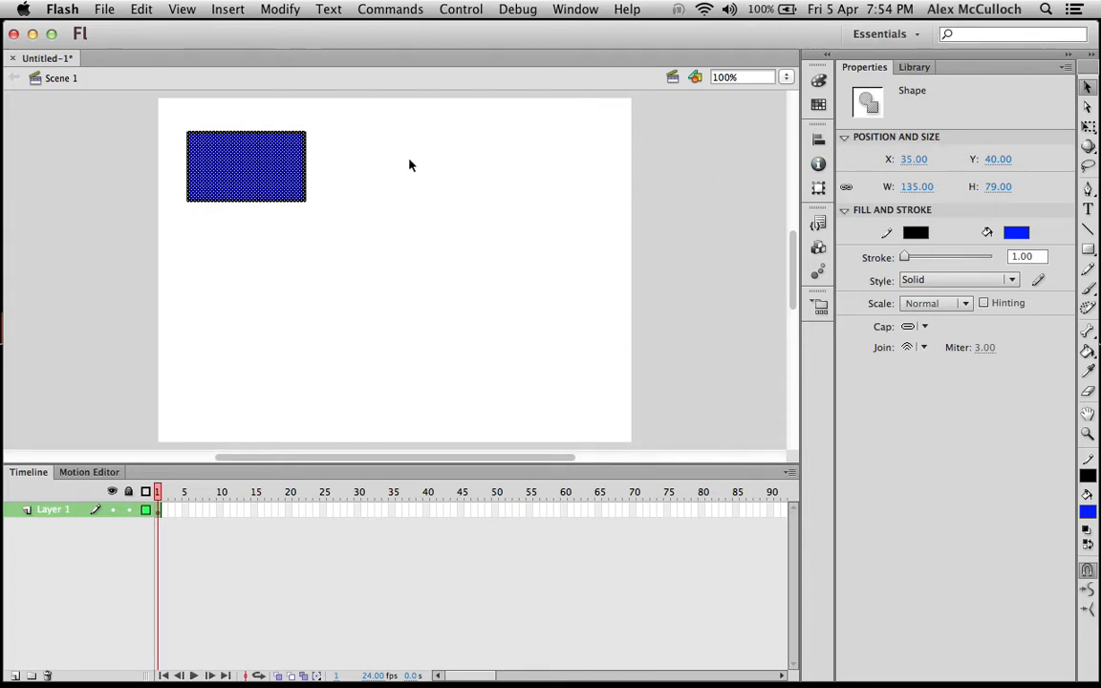
left_click(280, 12)
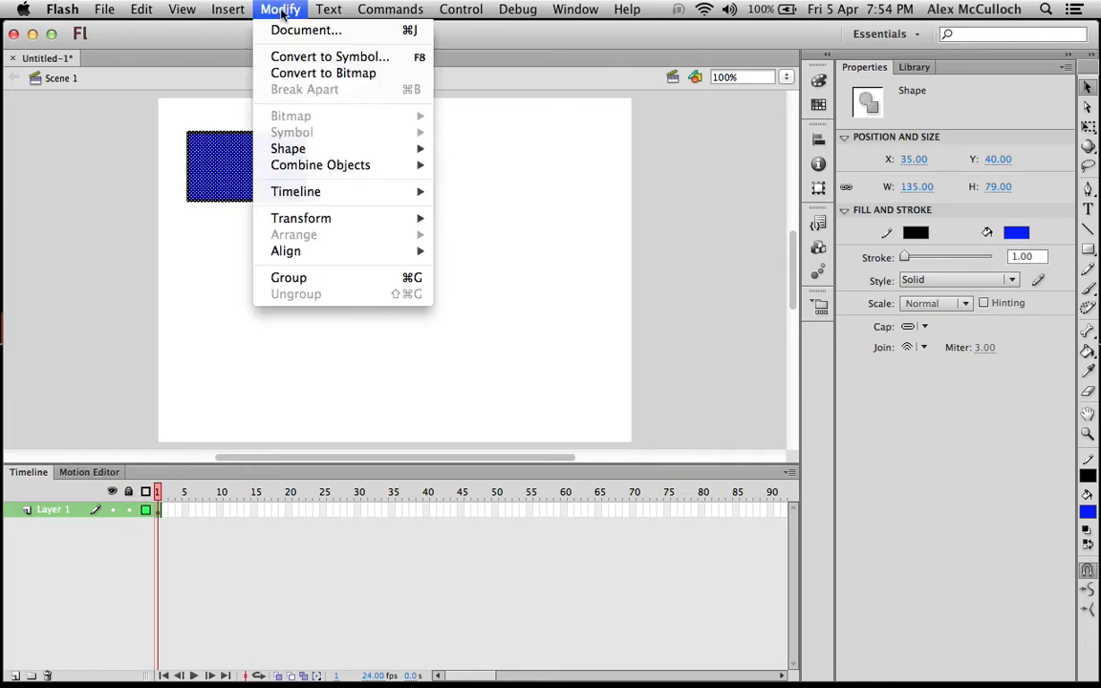
left_click(299, 57)
left_click_drag(481, 105, 407, 95)
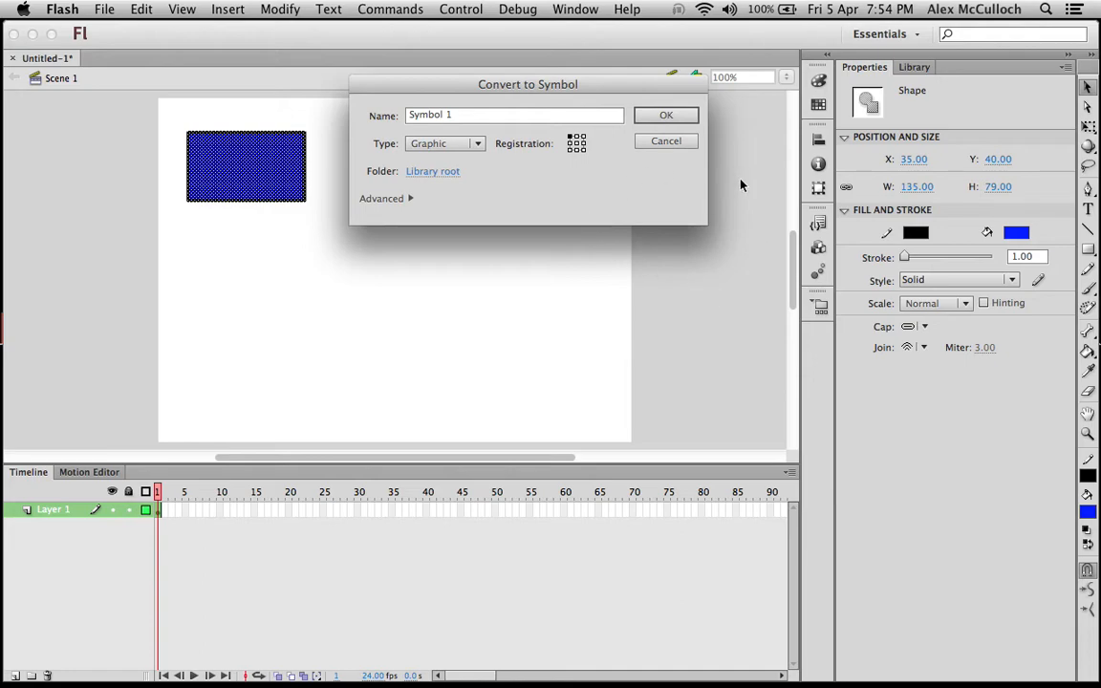
left_click(447, 144)
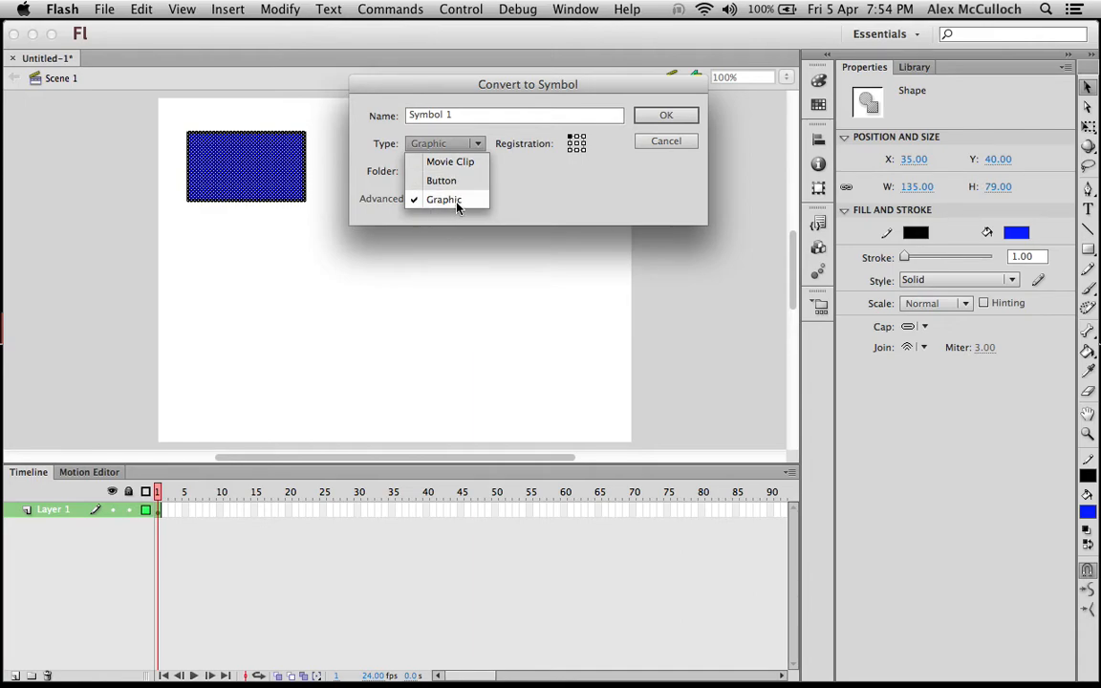
left_click(458, 201)
left_click(467, 115)
type("rectangle")
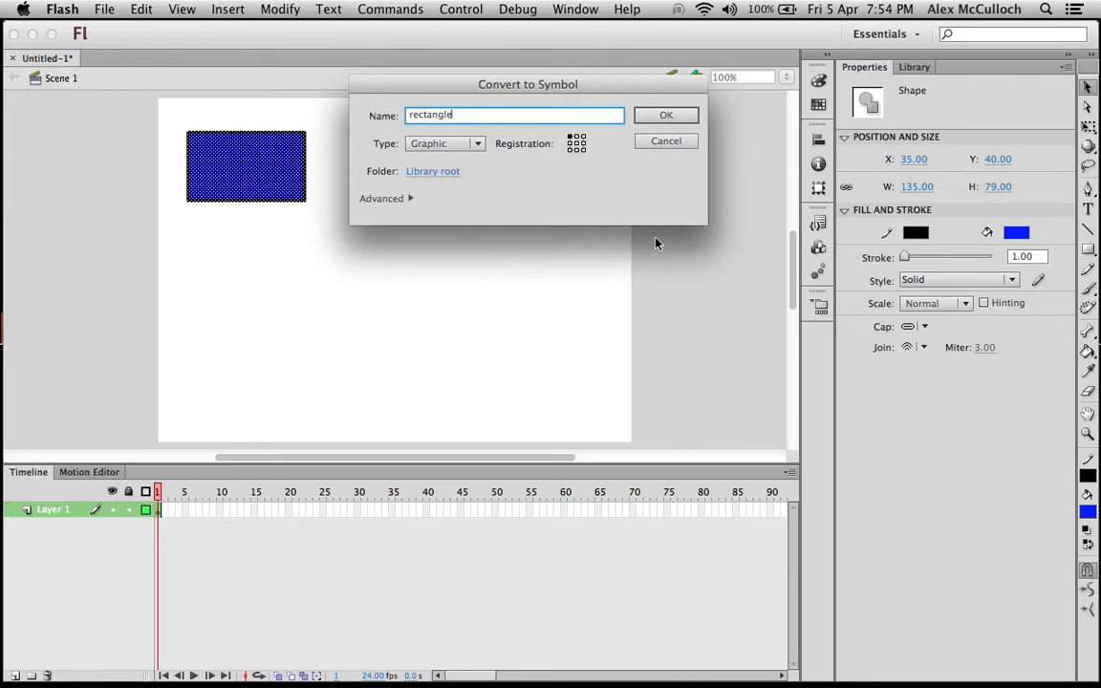
left_click(657, 119)
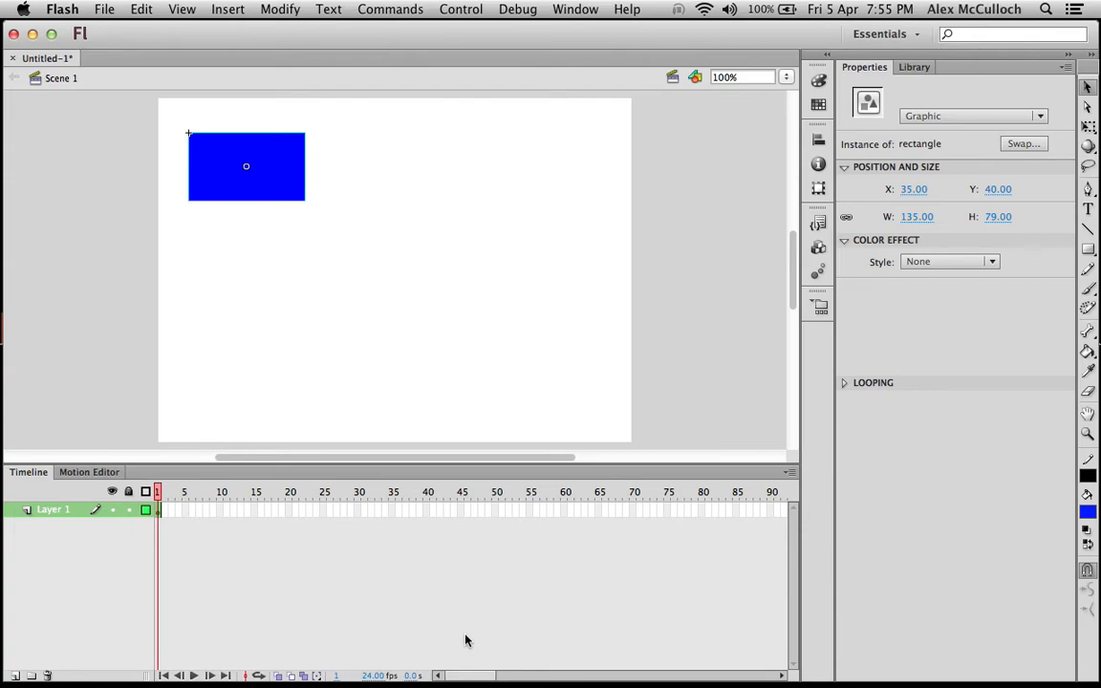
Step: Insert a keyframe at frame 48 of Layer 1 and run through the timeline to check it
left_click(318, 512)
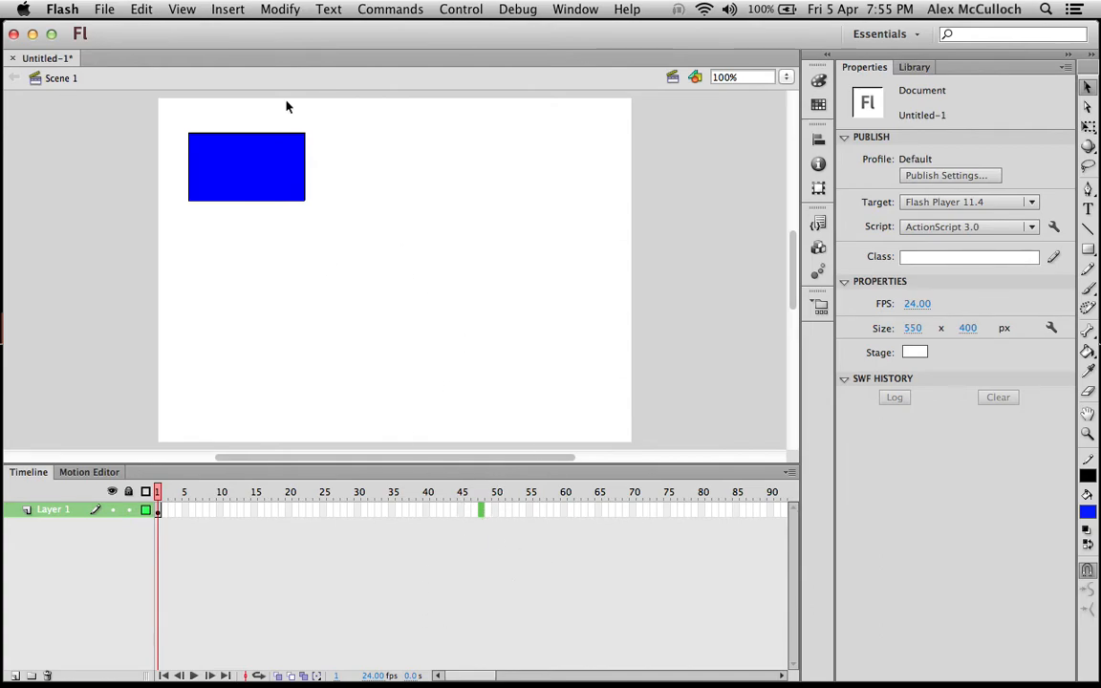
left_click(212, 9)
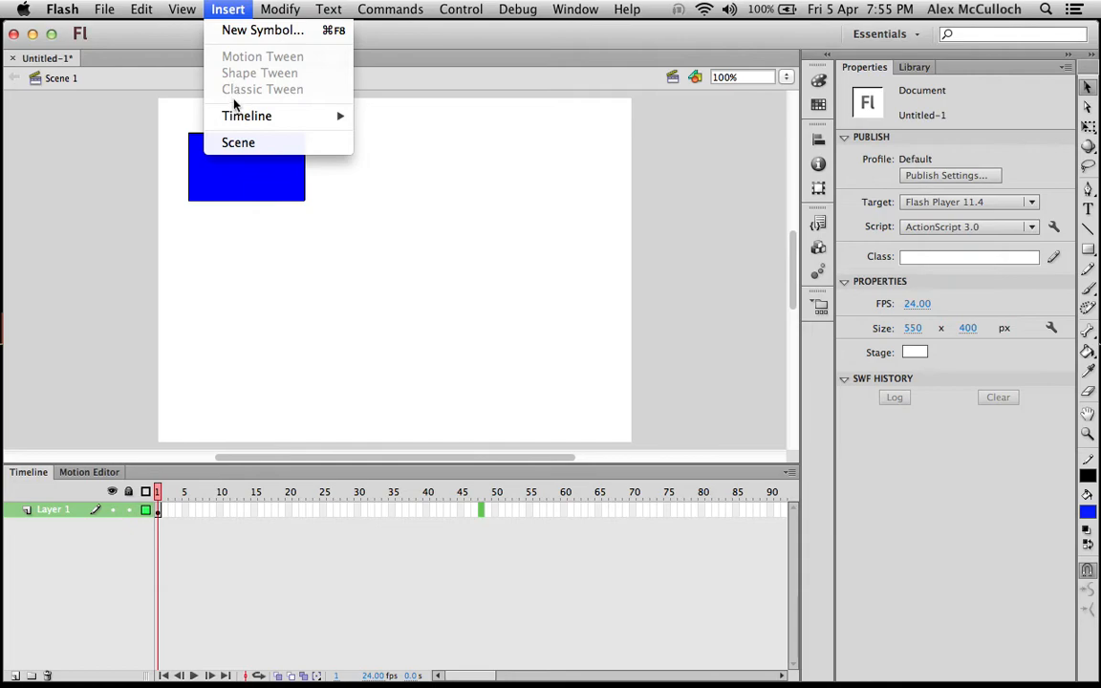
mouse_move(240, 115)
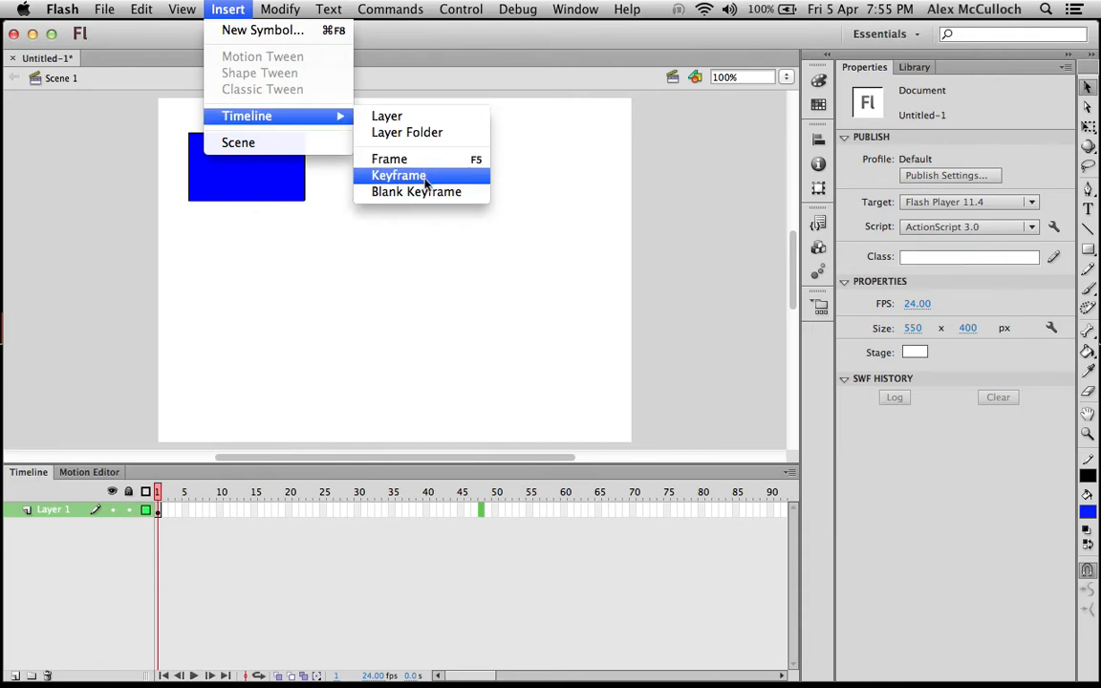
left_click(425, 177)
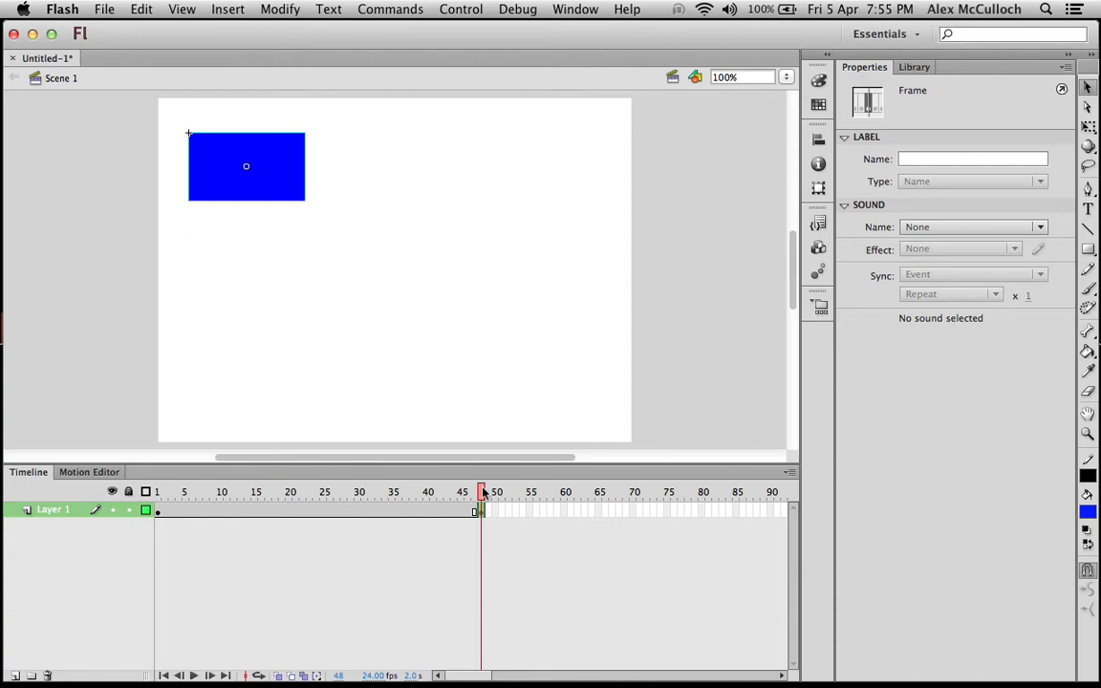
mouse_move(483, 493)
left_mouse_down()
mouse_move(273, 494)
mouse_move(483, 494)
left_mouse_up()
key("Return")
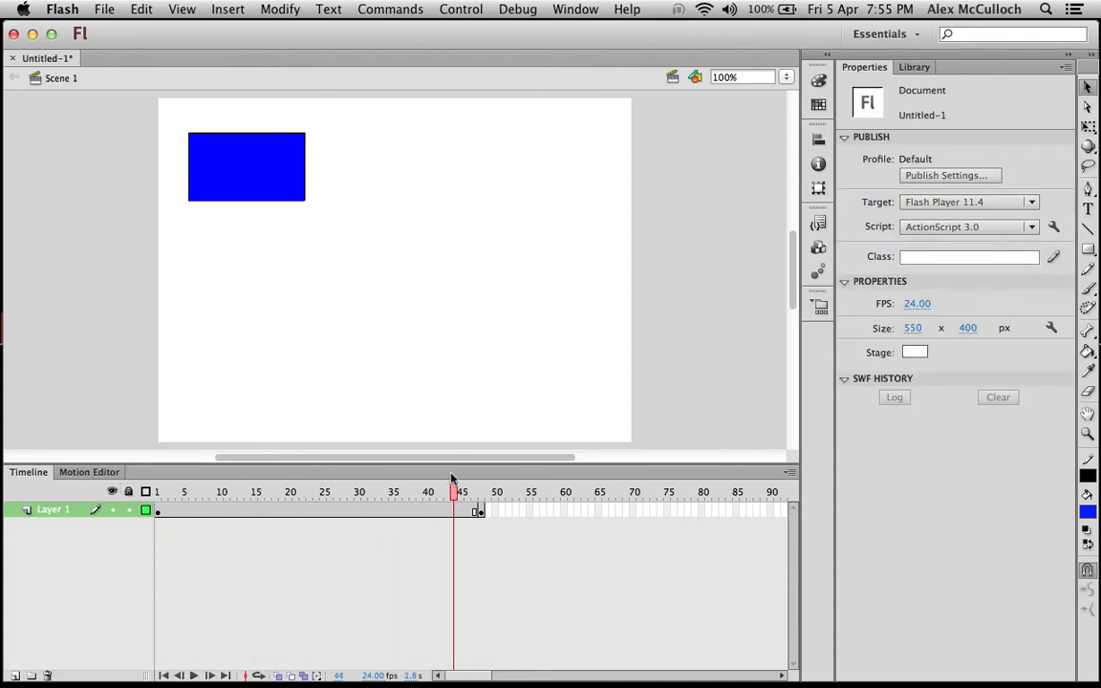
Step: At the frame 48 keyframe, move the rectangle toward the stage's lower-right area, to about X 358, Y 253
left_click(159, 510)
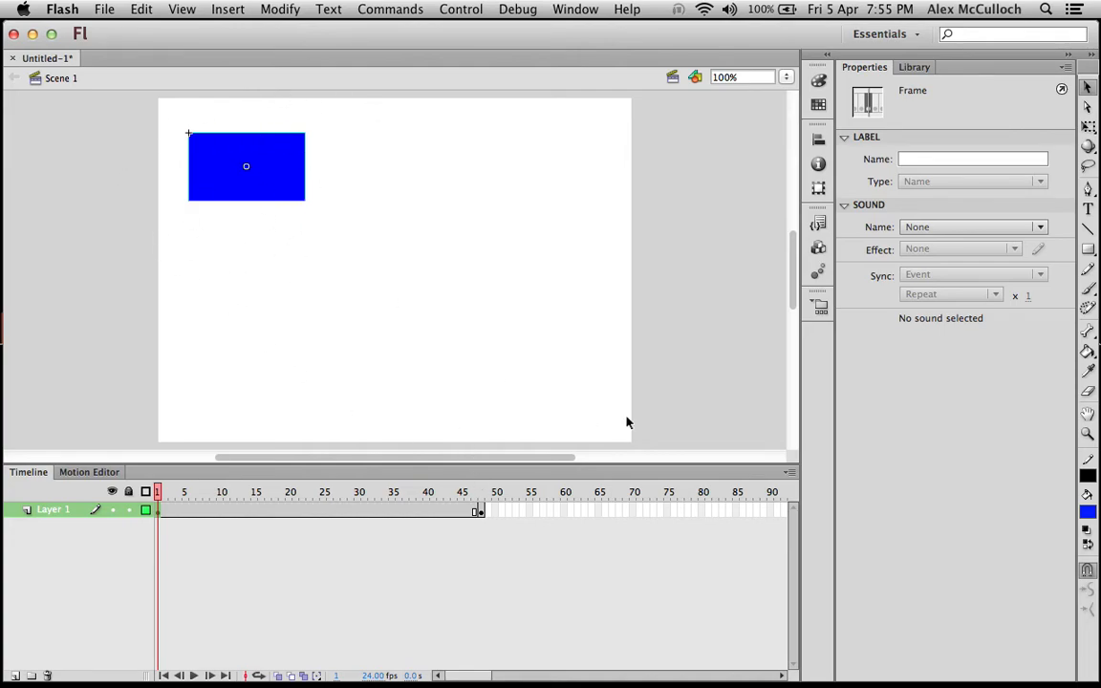
left_click(482, 513)
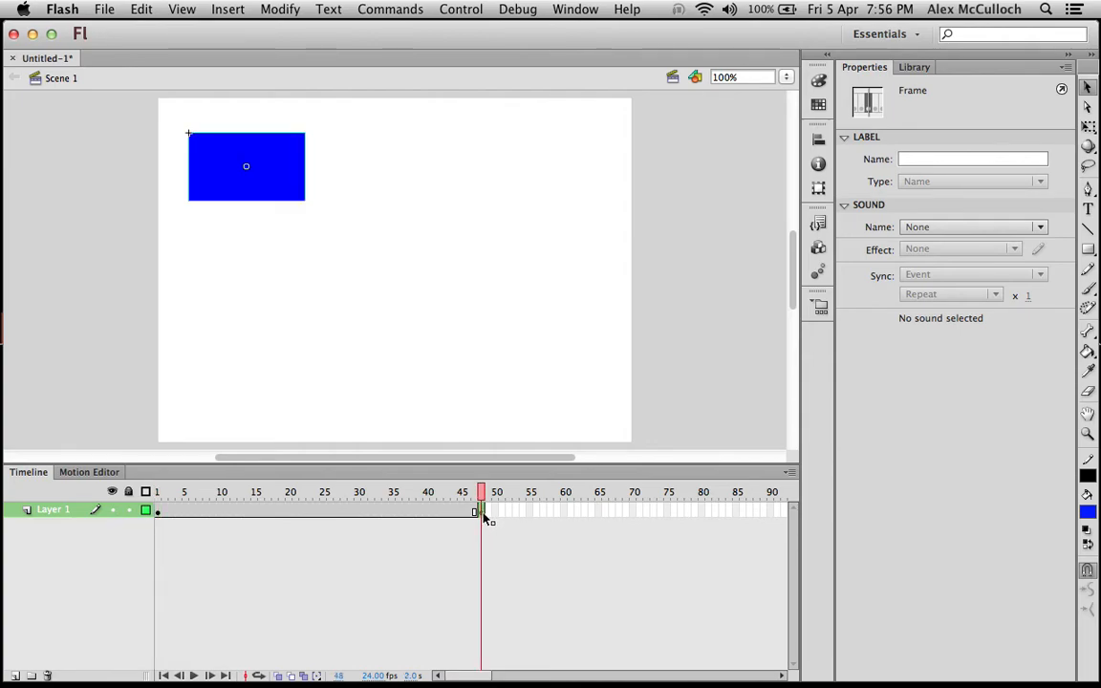
left_click_drag(266, 167, 546, 354)
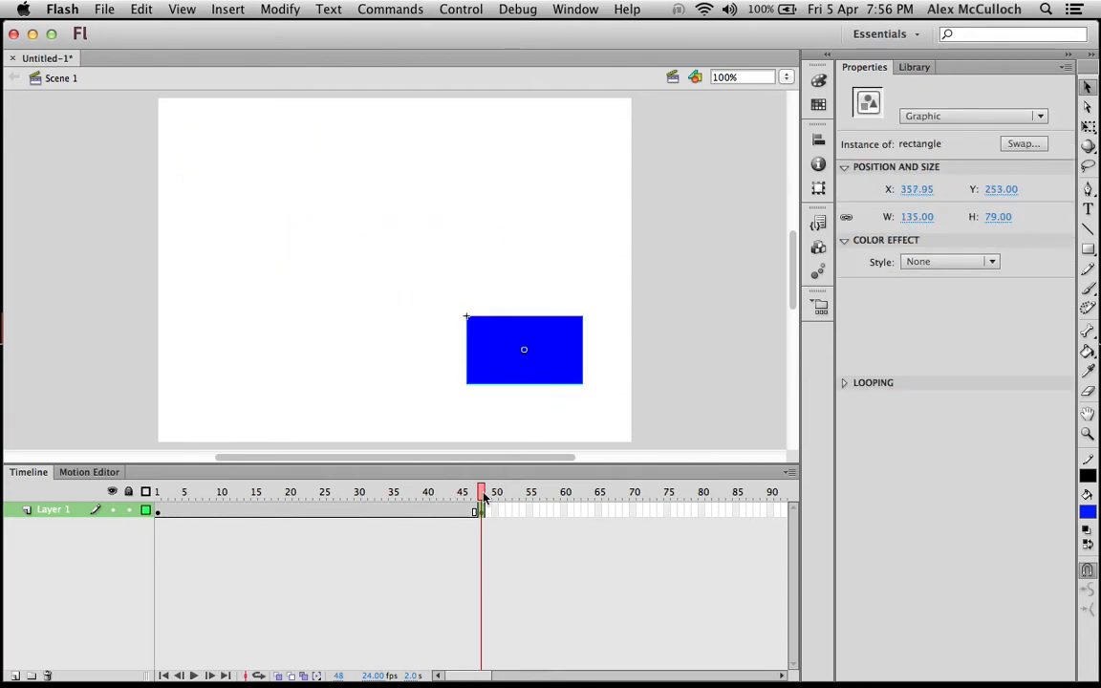
Step: Scrub the timeline between frames 1 and 48 to compare the rectangle's position at the two keyframes
left_click_drag(481, 494, 158, 493)
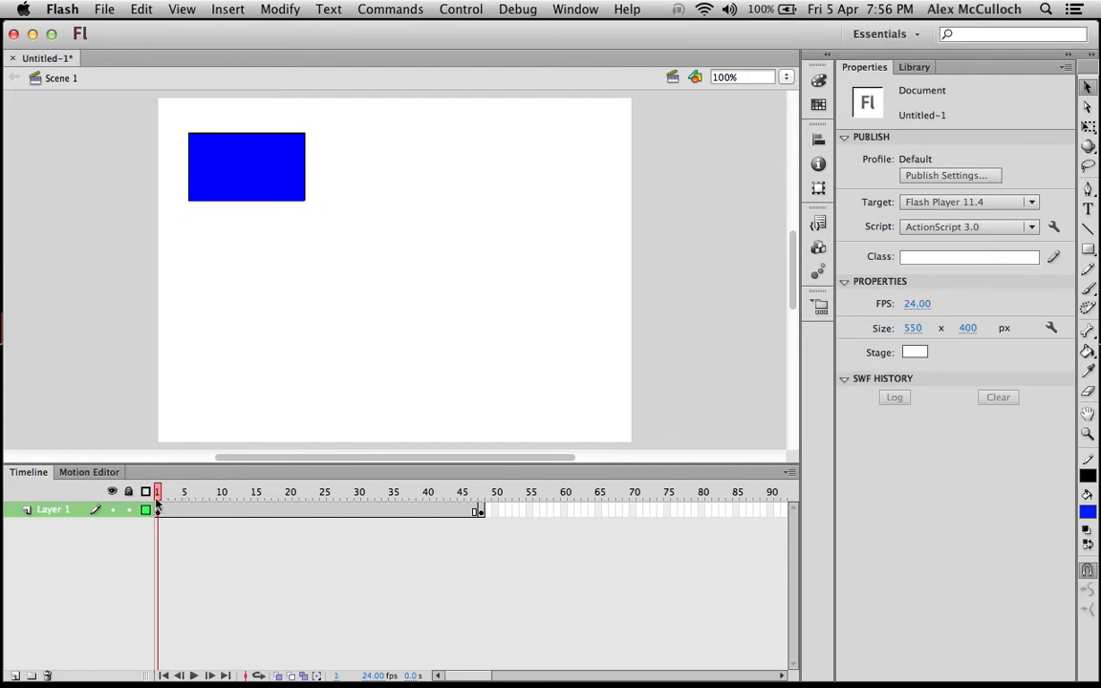
left_click(165, 494)
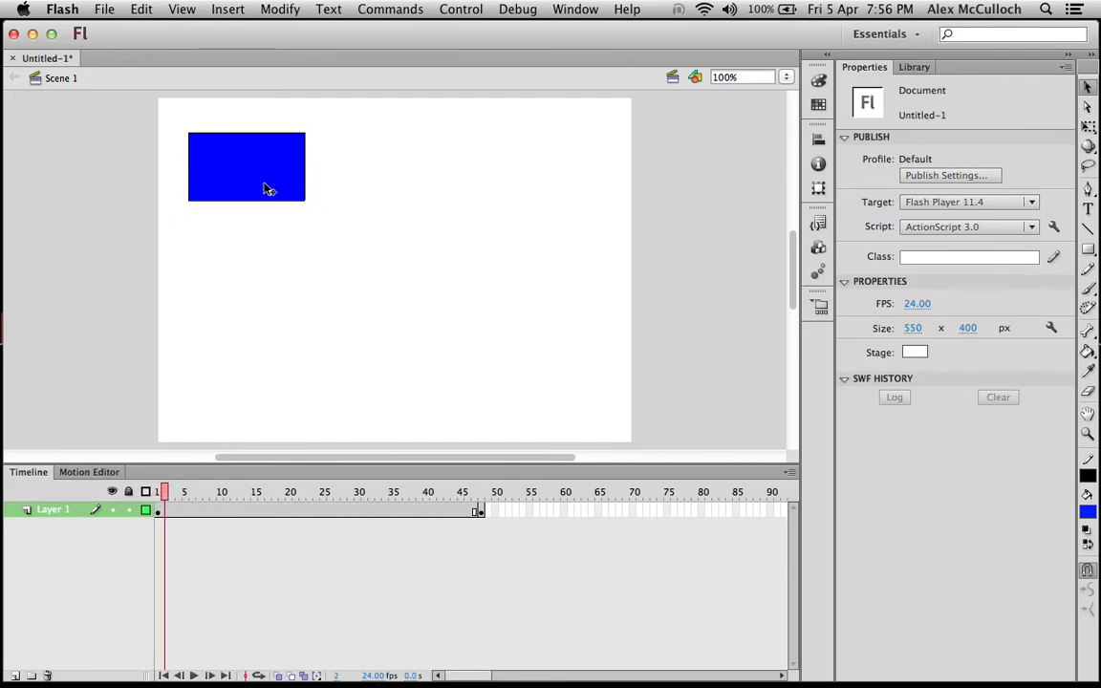
left_click_drag(166, 492, 484, 501)
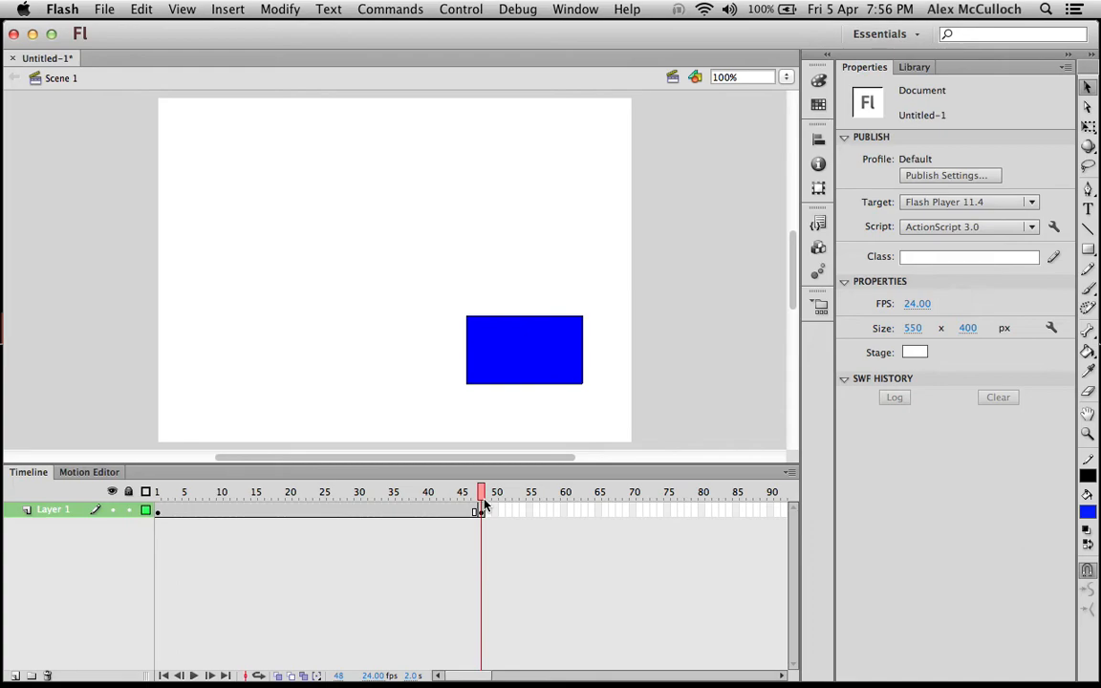
left_click_drag(484, 503, 284, 535)
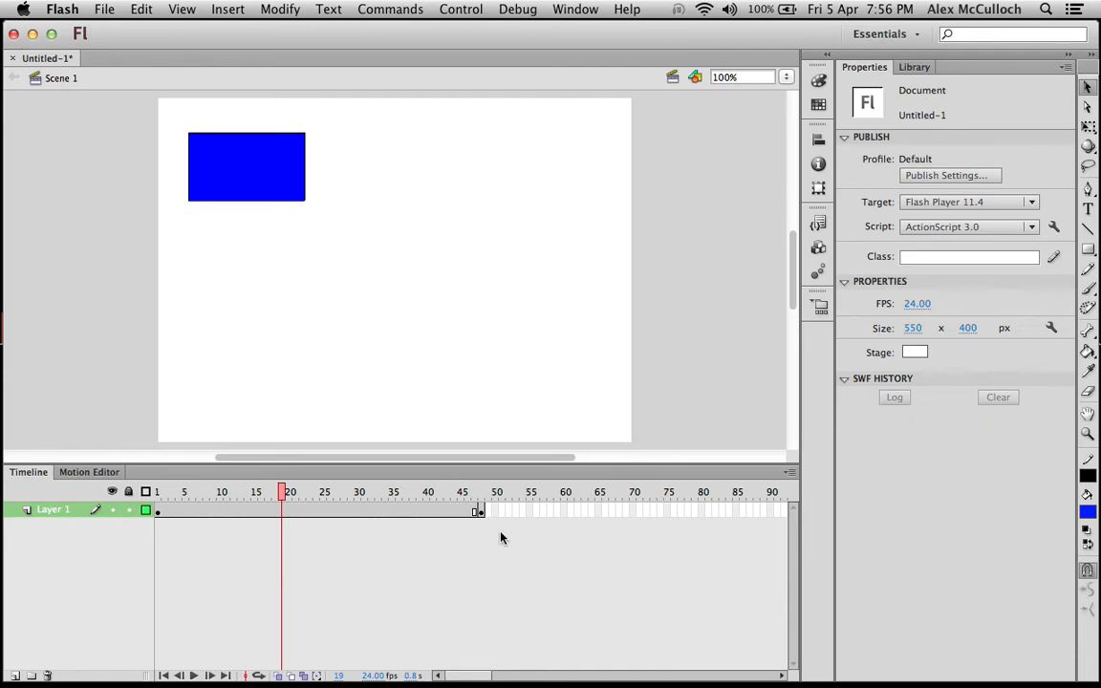
left_click(315, 513)
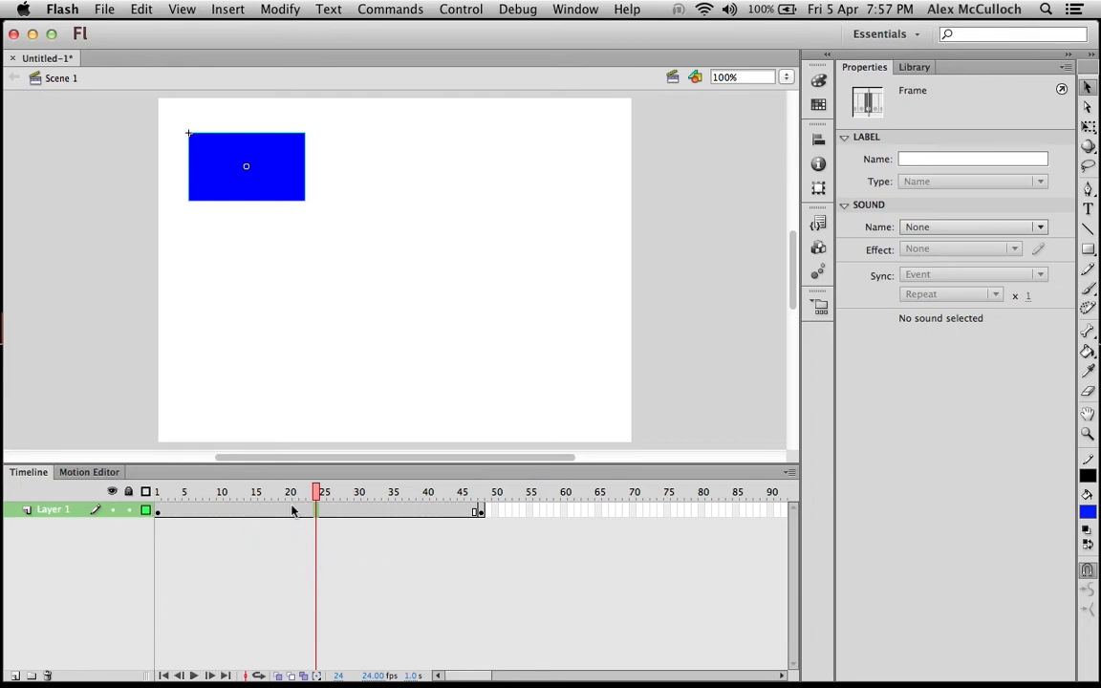
left_click(158, 511)
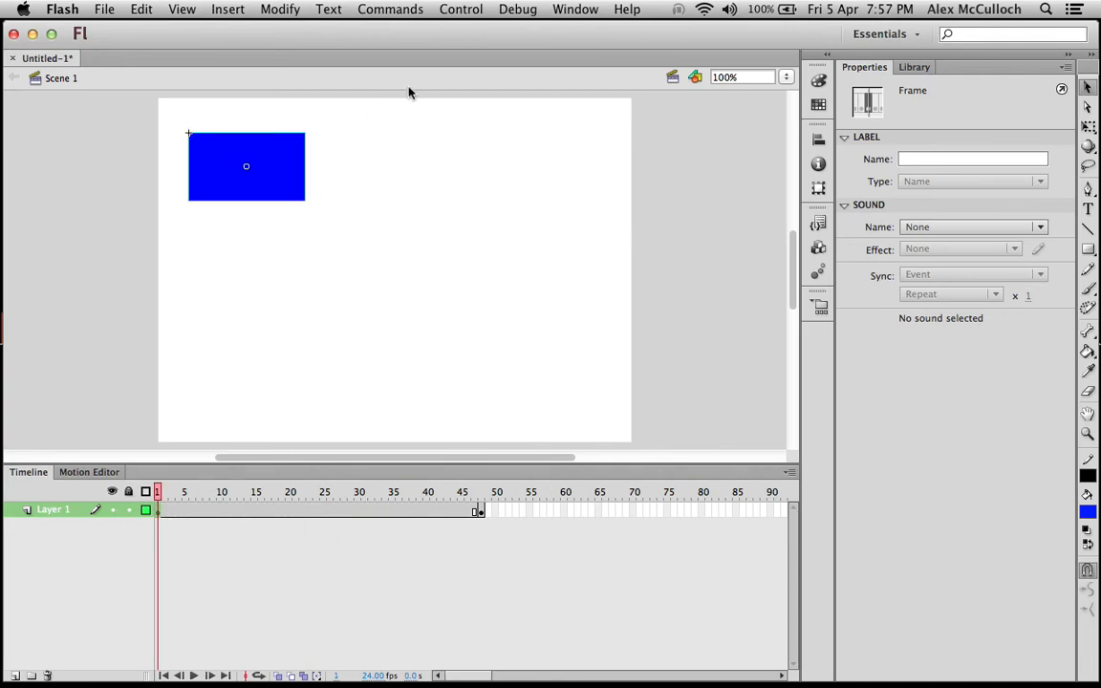
left_click(481, 514)
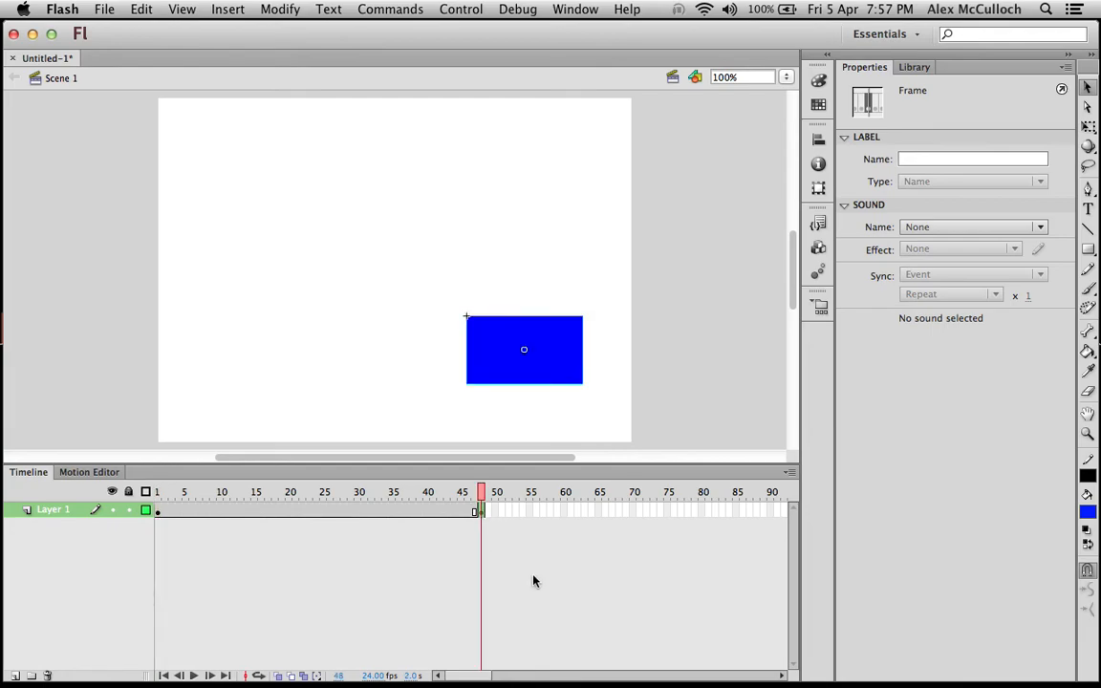
Step: Apply a classic tween to the frame span between the two keyframes on Layer 1
left_click(310, 516)
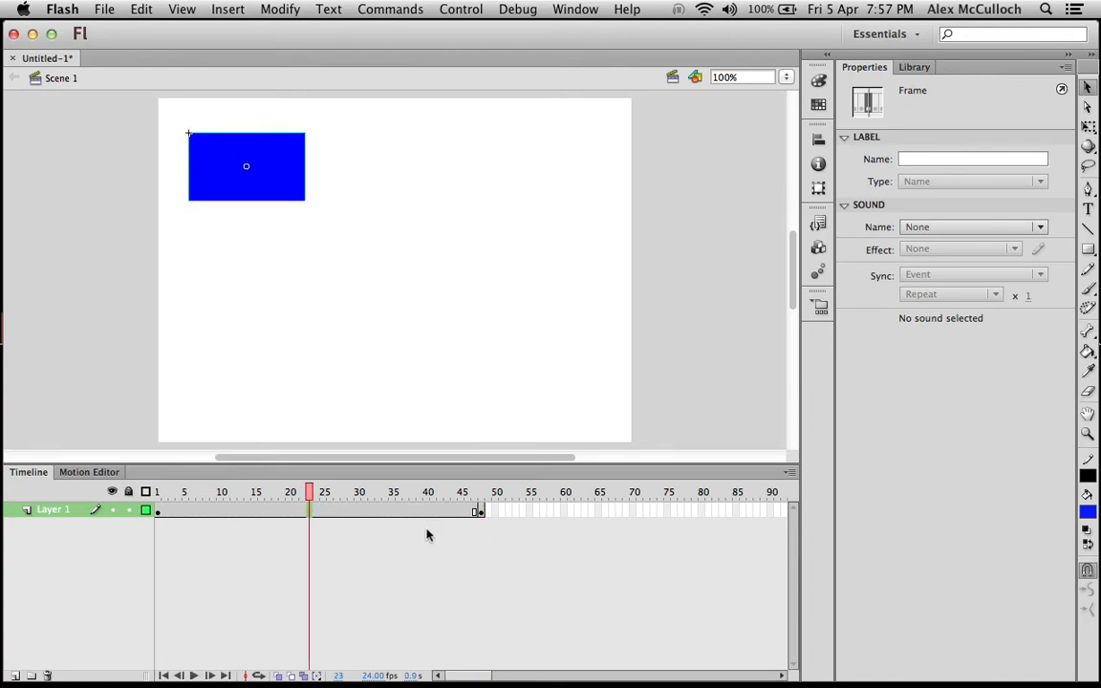
left_click(230, 8)
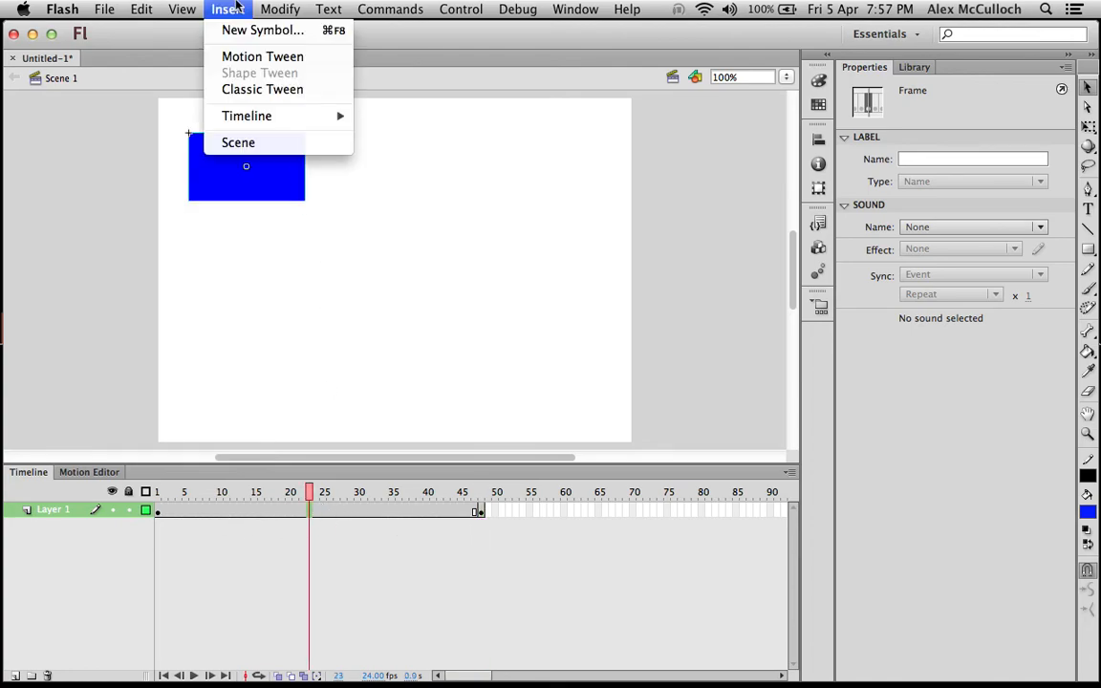
left_click(250, 90)
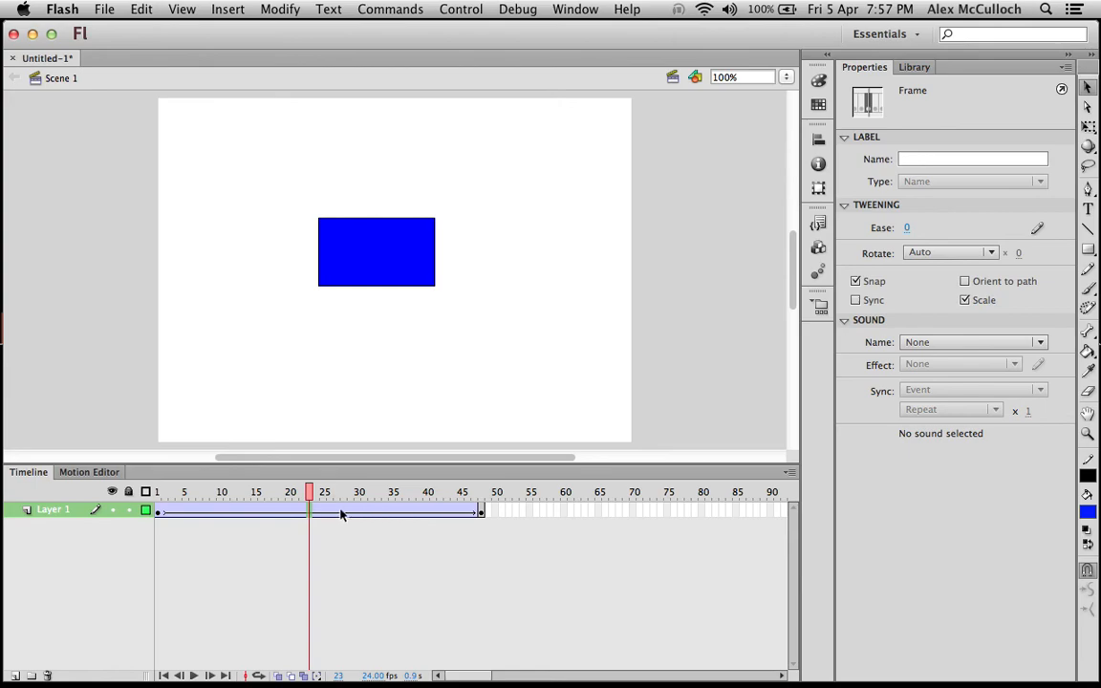
Step: Scrub through the tweened frames from frame 1 and test the scene to watch the rectangle's motion
left_click(309, 512)
left_click(159, 511)
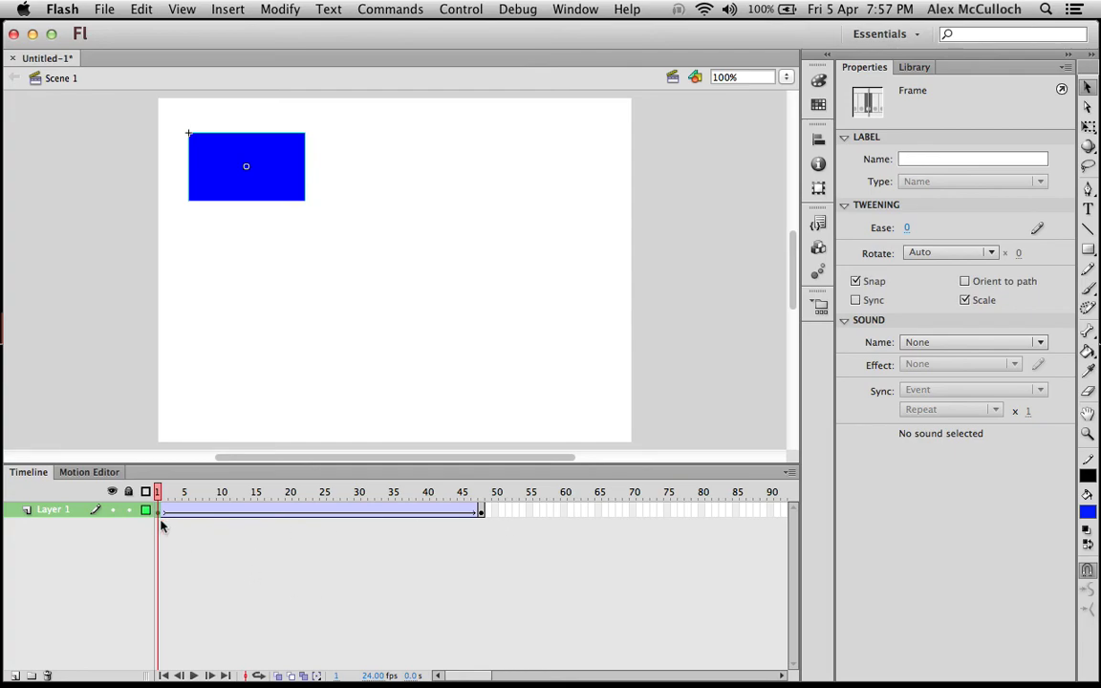
left_click_drag(159, 492, 157, 521)
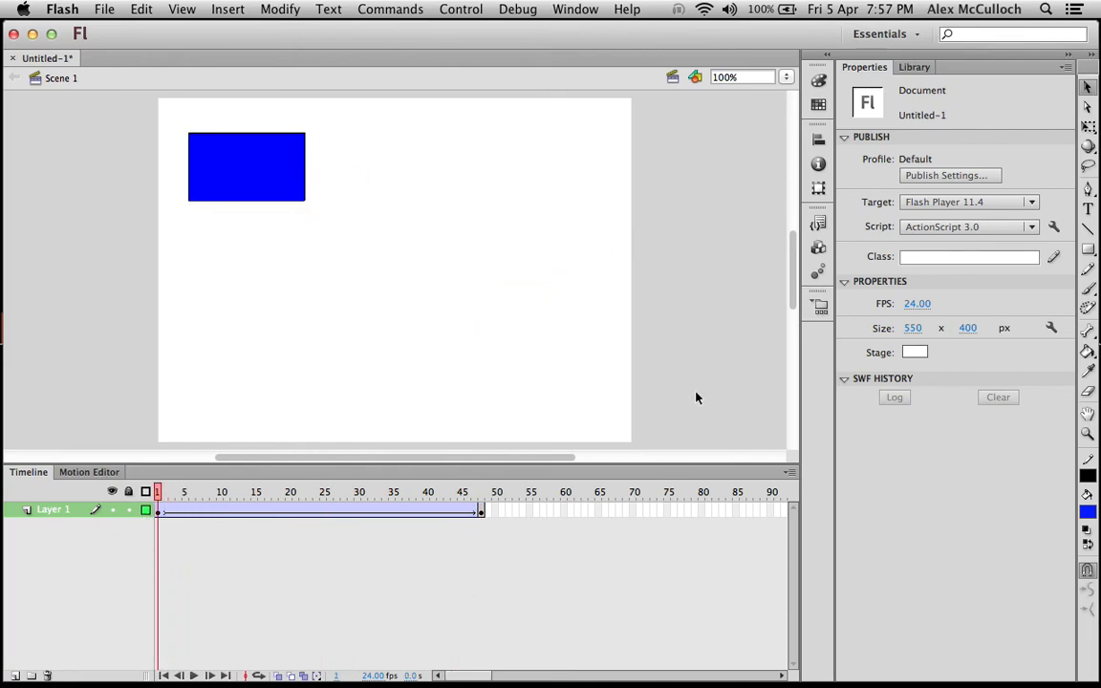
left_click(465, 11)
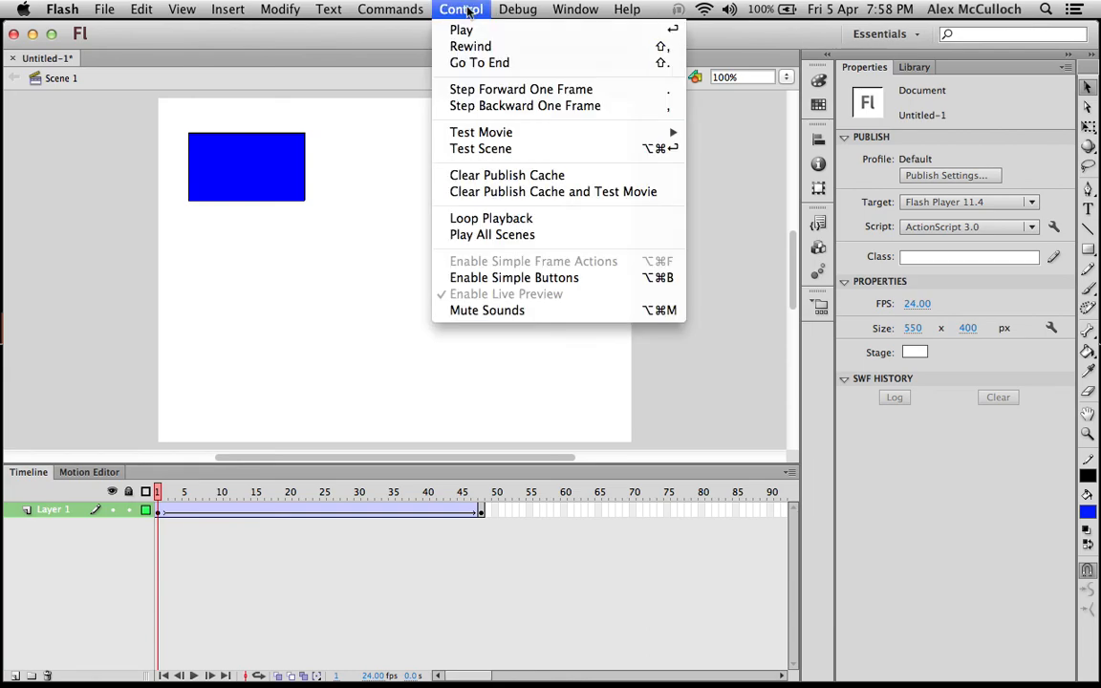
left_click(502, 150)
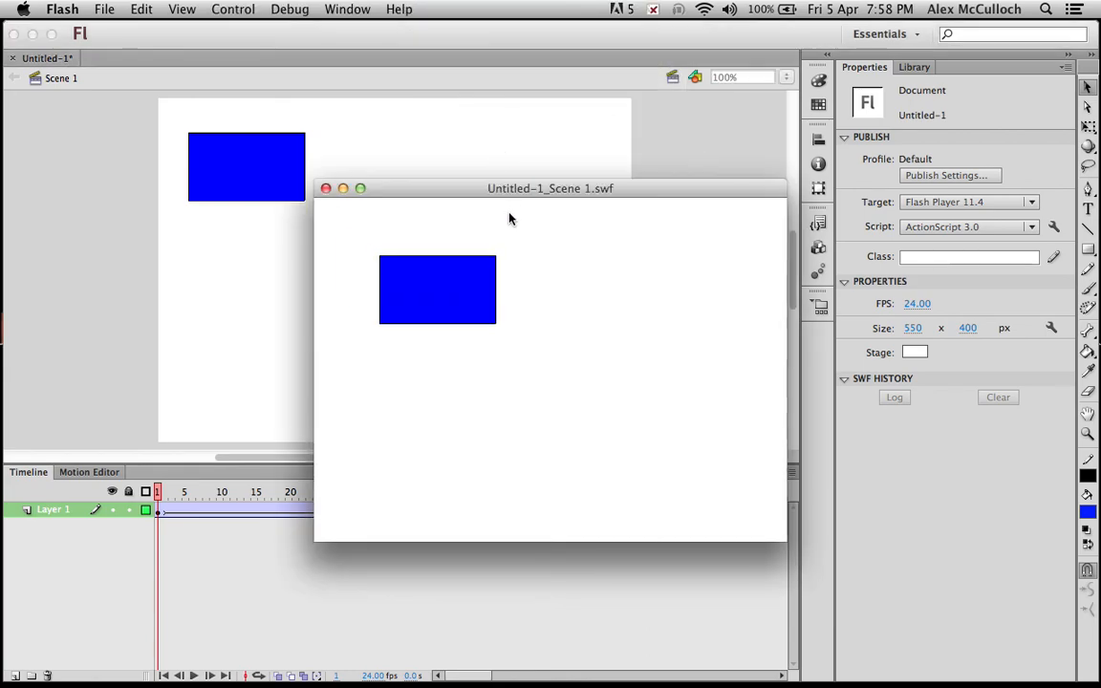